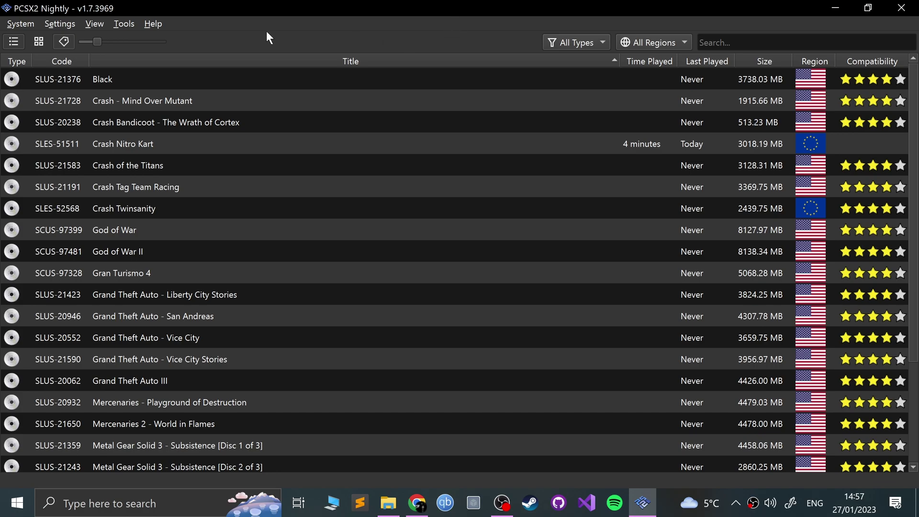
Step: Bring up the Hotkeys page from the Settings menu
{"action": "left_click", "coordinate": [58, 24]}
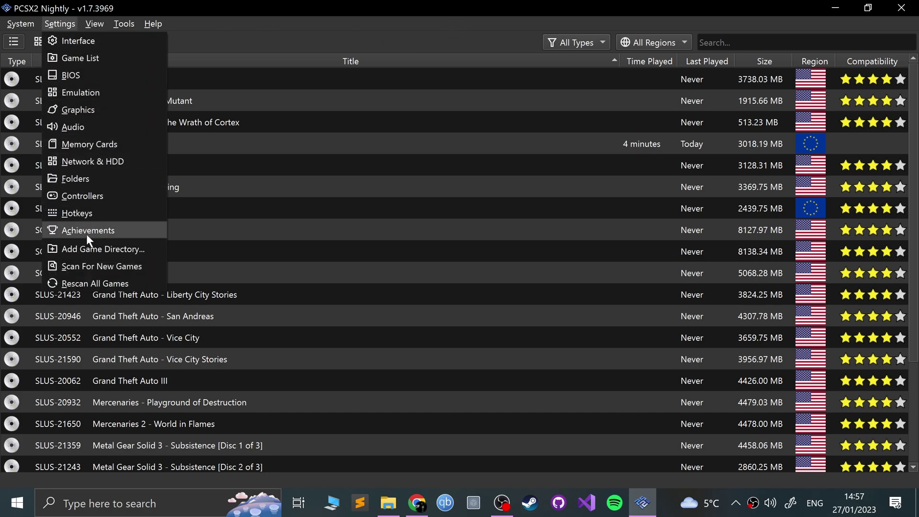
{"action": "left_click", "coordinate": [81, 214]}
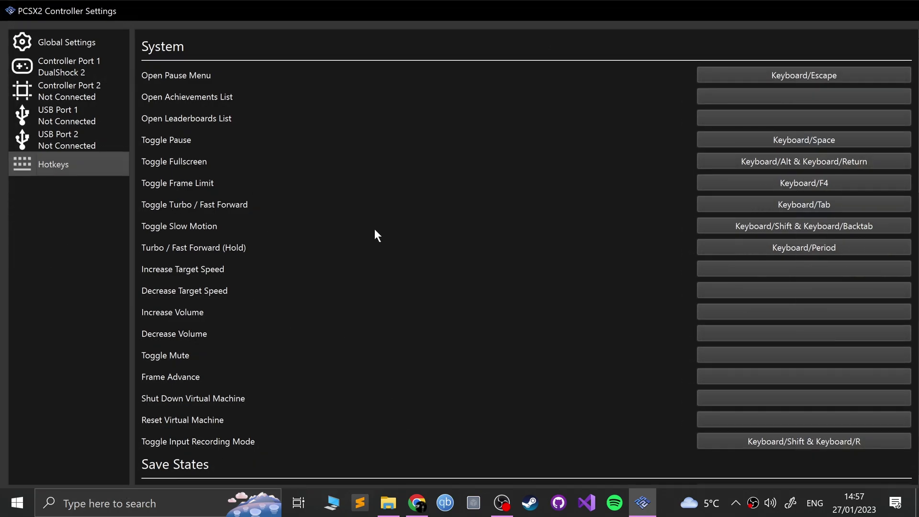
{"action": "scroll", "coordinate": [431, 276], "scroll_direction": "down", "scroll_amount": 2}
{"action": "scroll", "coordinate": [435, 281], "scroll_direction": "up", "scroll_amount": 2}
{"action": "scroll", "coordinate": [461, 193], "scroll_direction": "down", "scroll_amount": 3}
{"action": "scroll", "coordinate": [324, 272], "scroll_direction": "down", "scroll_amount": 4}
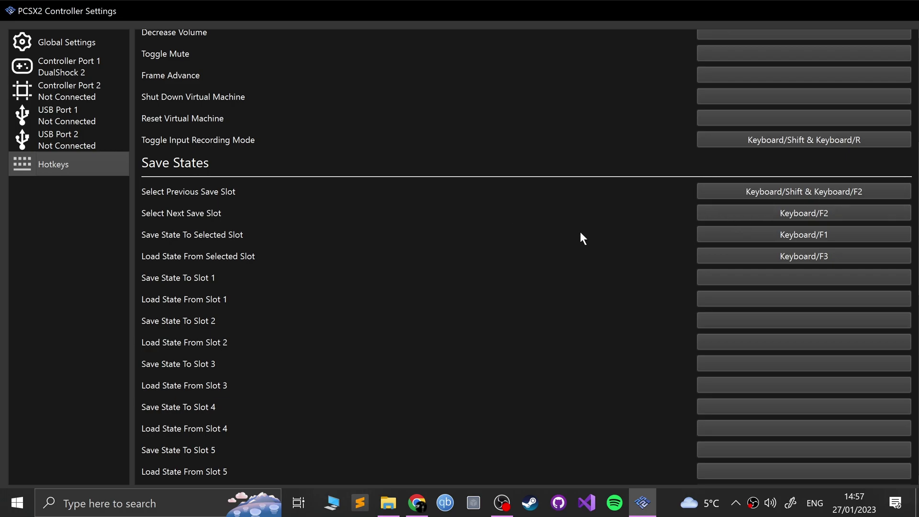
{"action": "scroll", "coordinate": [380, 292], "scroll_direction": "down", "scroll_amount": 1}
{"action": "scroll", "coordinate": [287, 262], "scroll_direction": "down", "scroll_amount": 2}
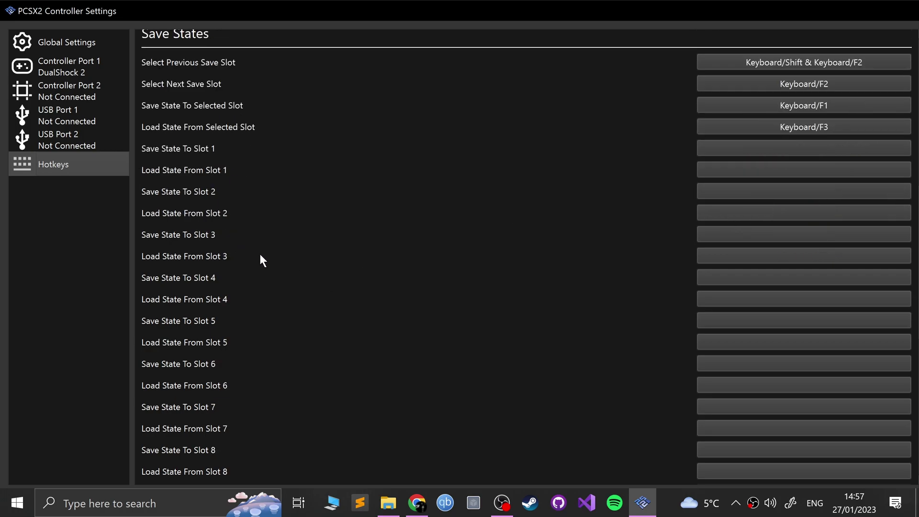
{"action": "scroll", "coordinate": [502, 180], "scroll_direction": "down", "scroll_amount": 4}
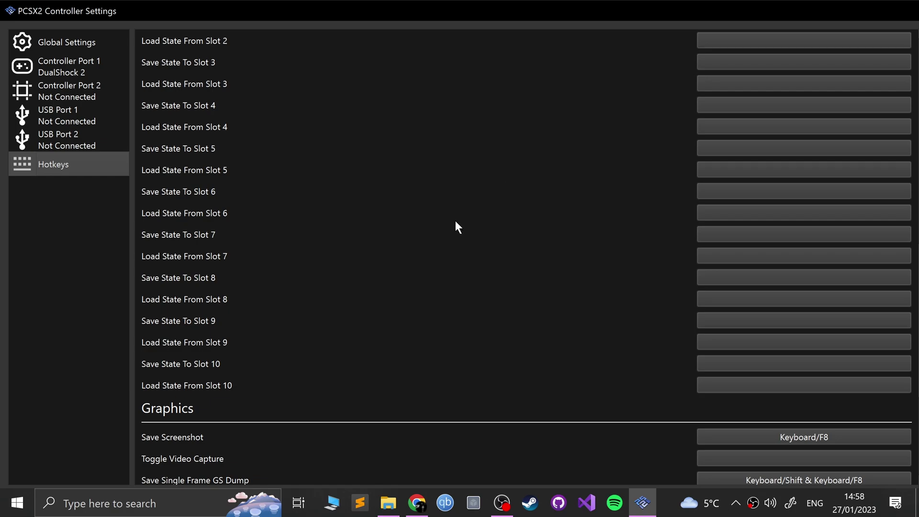
{"action": "scroll", "coordinate": [455, 225], "scroll_direction": "down", "scroll_amount": 4}
{"action": "scroll", "coordinate": [416, 211], "scroll_direction": "down", "scroll_amount": 1}
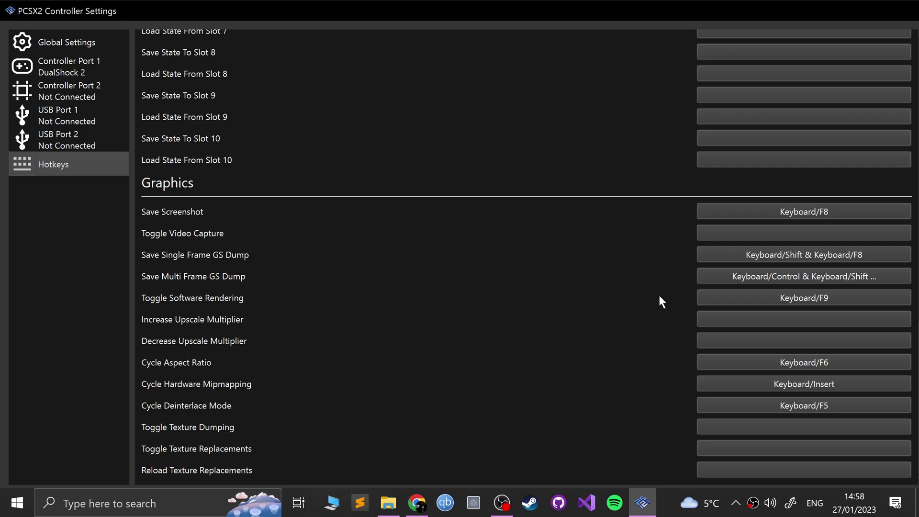
{"action": "scroll", "coordinate": [632, 323], "scroll_direction": "up", "scroll_amount": 3}
{"action": "scroll", "coordinate": [574, 359], "scroll_direction": "up", "scroll_amount": 12}
{"action": "scroll", "coordinate": [574, 323], "scroll_direction": "down", "scroll_amount": 4}
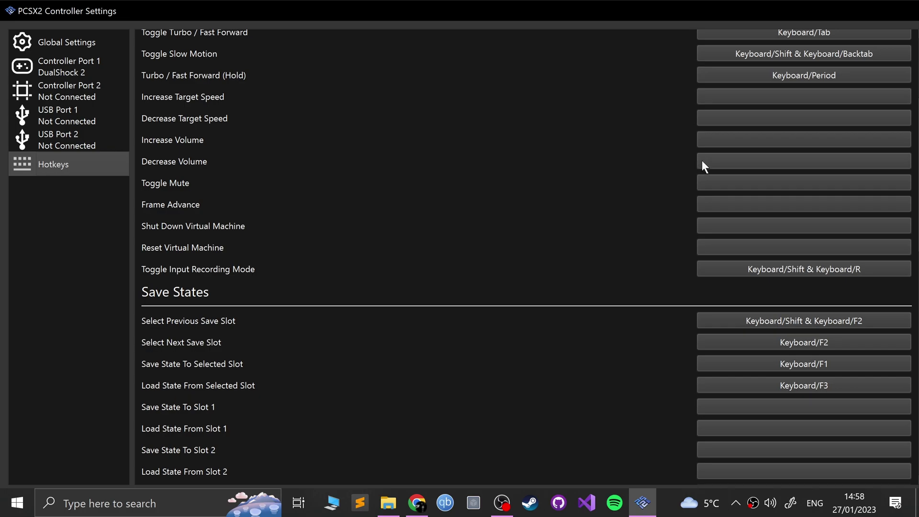
{"action": "scroll", "coordinate": [682, 244], "scroll_direction": "up", "scroll_amount": 2}
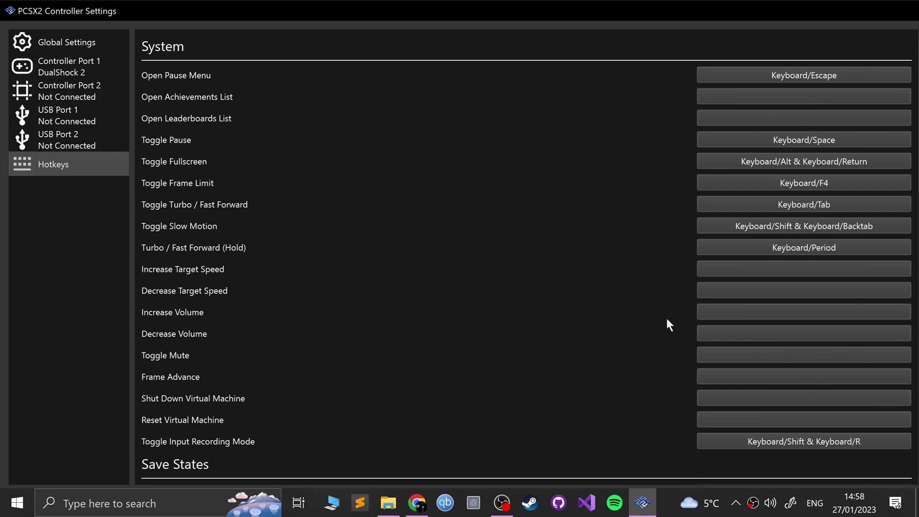
Step: Bind the minus key to Open Achievements List, then clear that binding again
{"action": "left_click", "coordinate": [759, 96]}
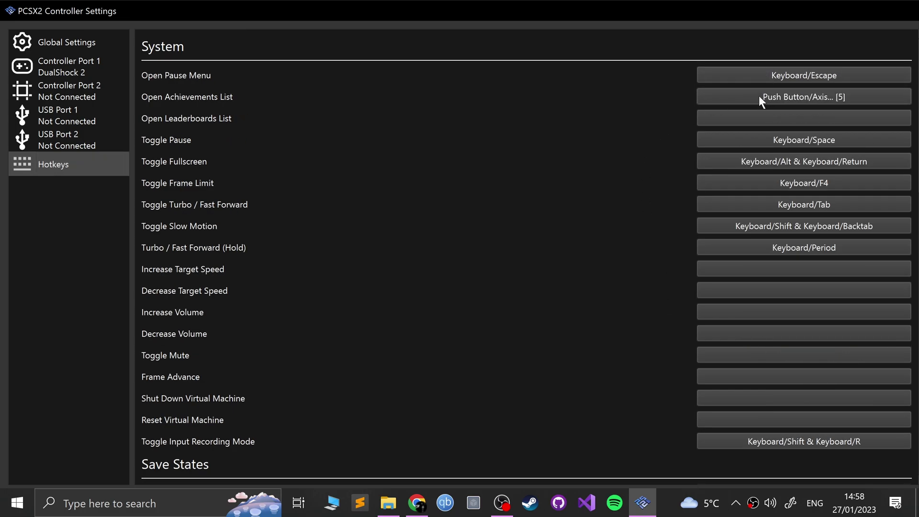
{"action": "key", "text": "minus"}
{"action": "right_click", "coordinate": [759, 97]}
{"action": "scroll", "coordinate": [537, 358], "scroll_direction": "down", "scroll_amount": 4}
{"action": "scroll", "coordinate": [538, 358], "scroll_direction": "down", "scroll_amount": 5}
{"action": "scroll", "coordinate": [537, 358], "scroll_direction": "down", "scroll_amount": 1}
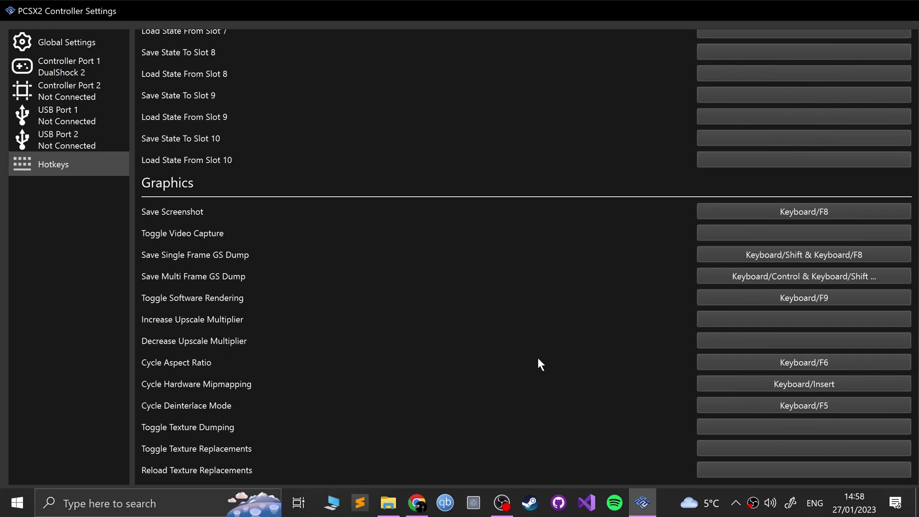
Step: Reposition the Controller Settings window and close it back to the game list
{"action": "left_click_drag", "start_coordinate": [481, 4], "coordinate": [473, 9]}
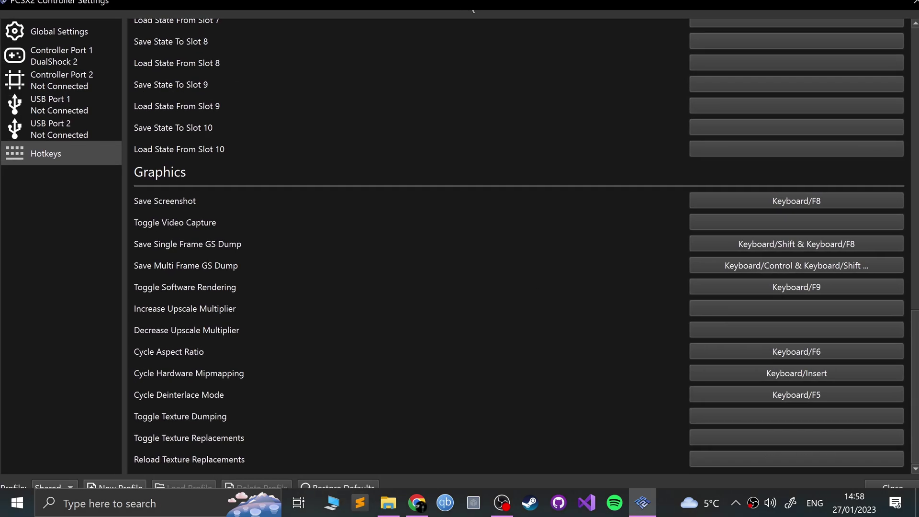
{"action": "mouse_move", "coordinate": [472, 9]}
{"action": "left_mouse_down"}
{"action": "mouse_move", "coordinate": [467, 3]}
{"action": "mouse_move", "coordinate": [463, 65]}
{"action": "mouse_move", "coordinate": [445, 5]}
{"action": "left_mouse_up"}
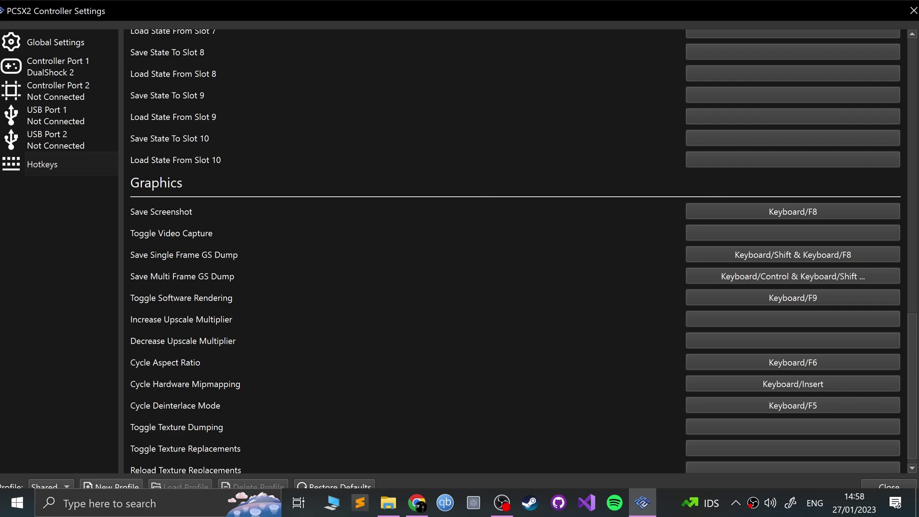
{"action": "left_click", "coordinate": [870, 482]}
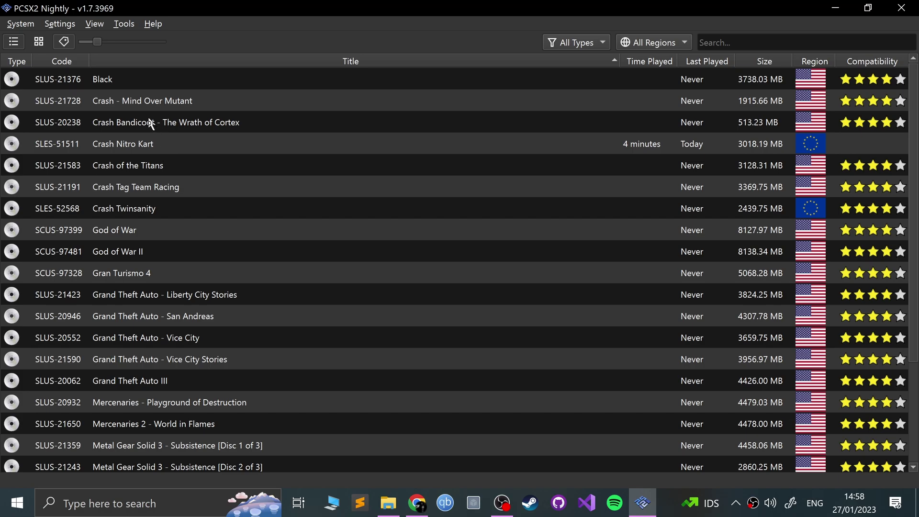
Step: Launch Crash Nitro Kart from the game list
{"action": "double_click", "coordinate": [141, 151]}
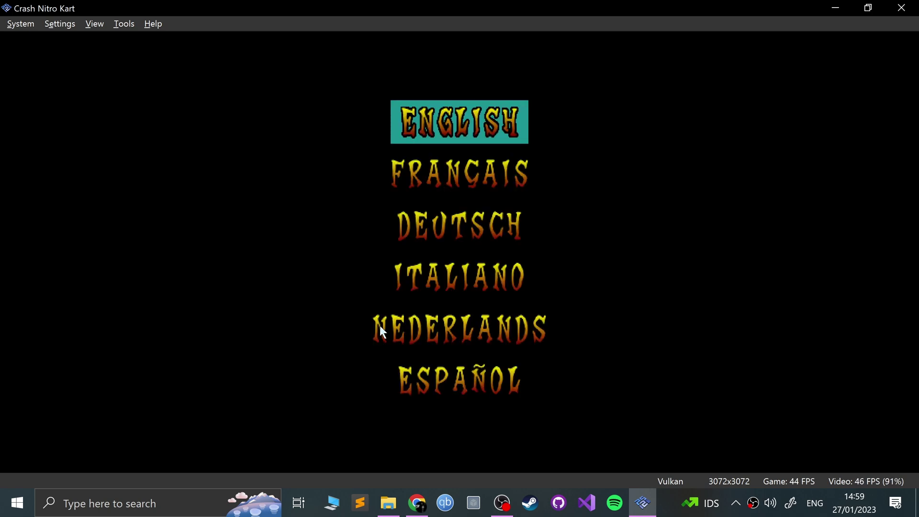
Step: Load the state from slot 1 and check the System save-state slots
{"action": "key", "text": "F1"}
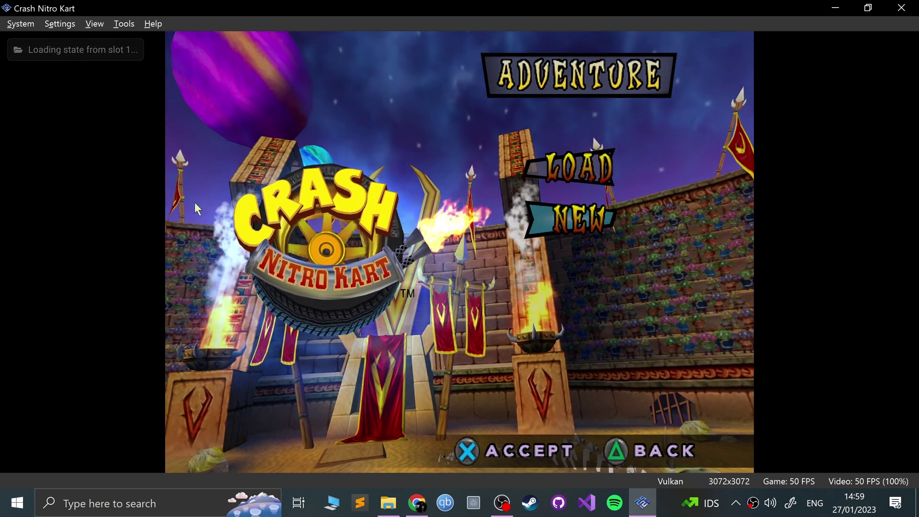
{"action": "left_click", "coordinate": [20, 26]}
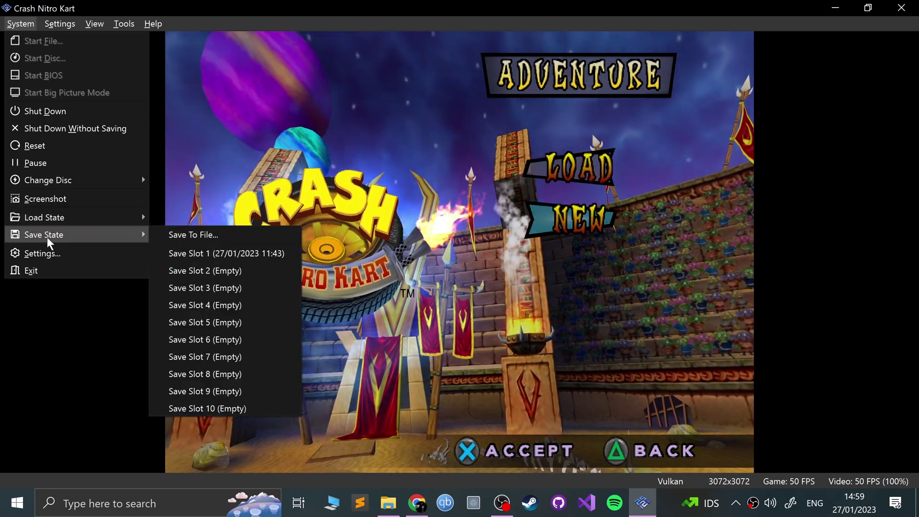
{"action": "mouse_move", "coordinate": [44, 235]}
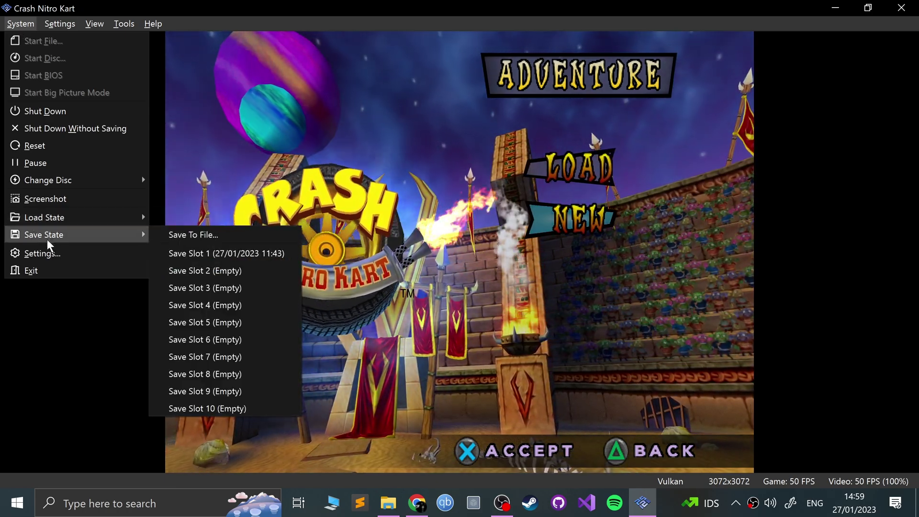
{"action": "left_click", "coordinate": [61, 318]}
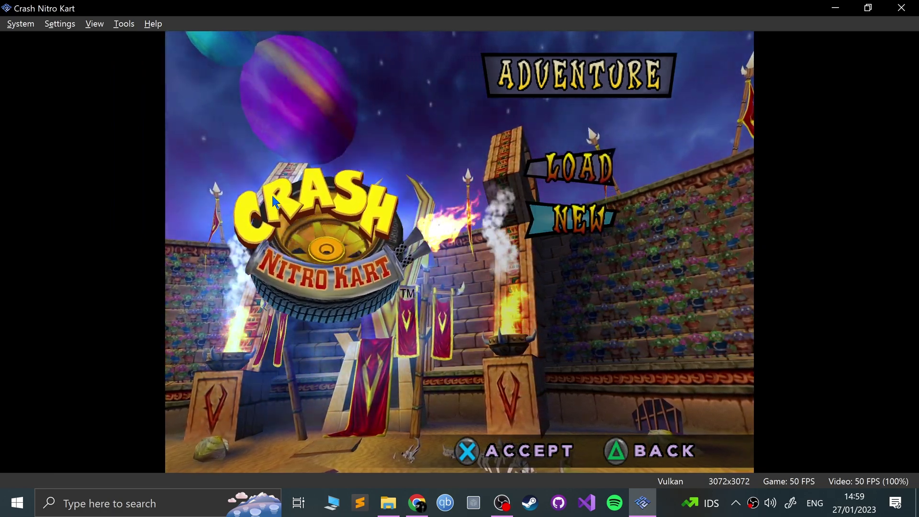
Step: Switch to fullscreen and bring up the emulator pause menu over the Adventure menu
{"action": "key", "text": "Return"}
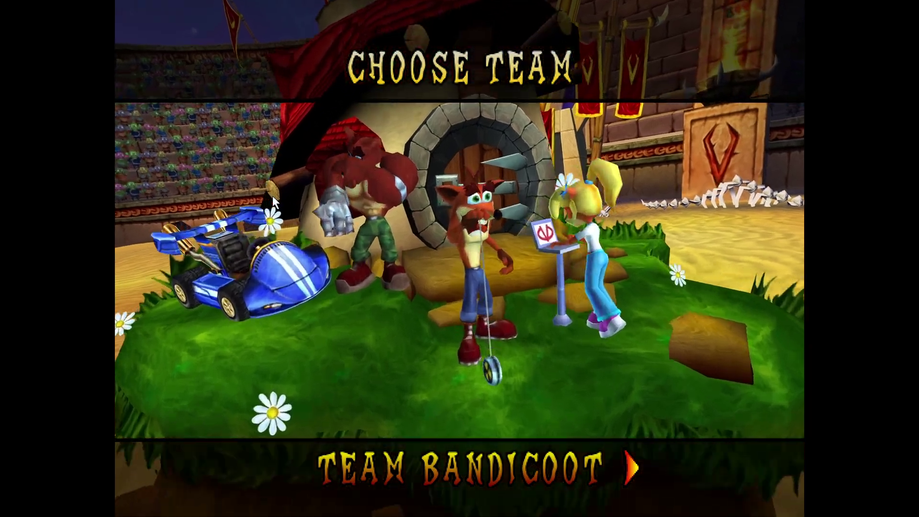
{"action": "key", "text": "Escape"}
{"action": "key", "text": "Escape"}
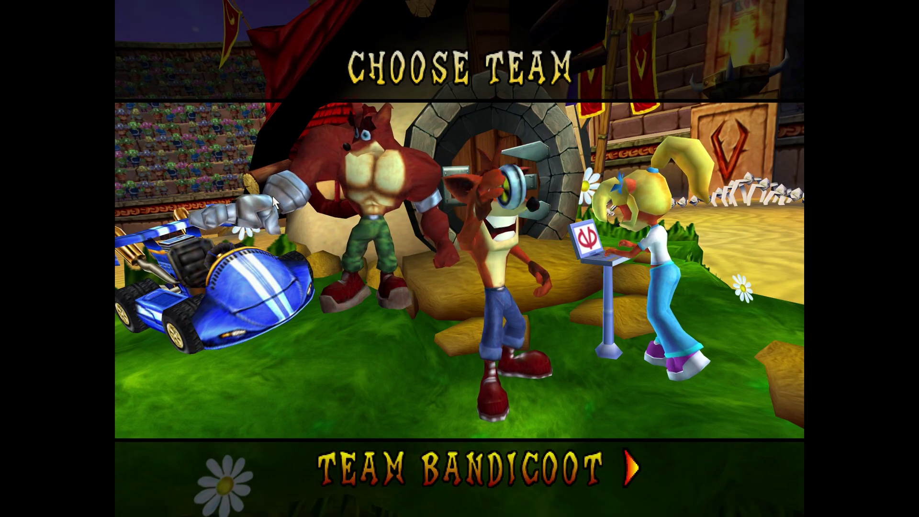
{"action": "key", "text": "BackSpace"}
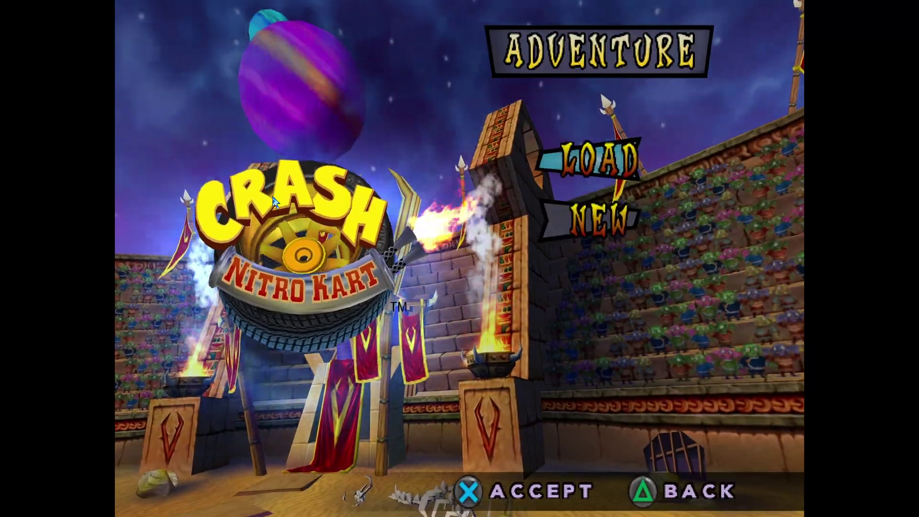
{"action": "key", "text": "Escape"}
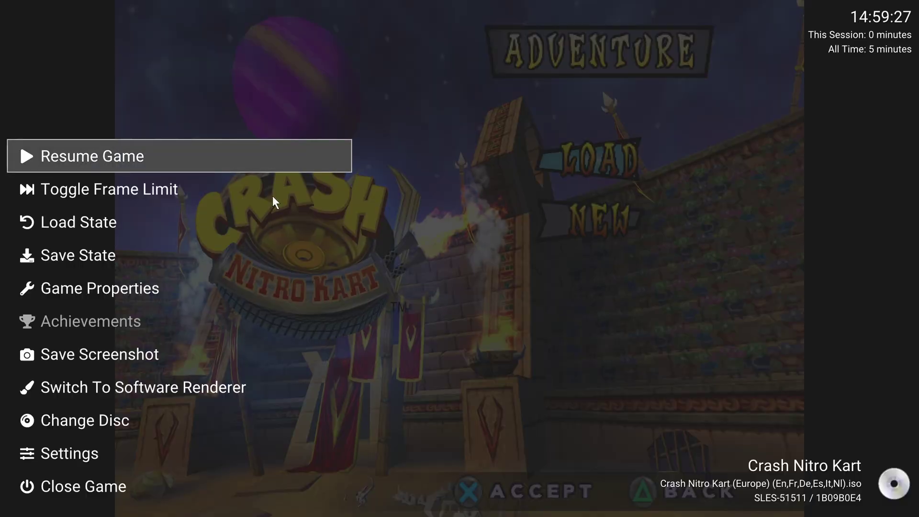
Step: Toggle the frame limit from the pause menu, resume, and reopen the pause menu
{"action": "key", "text": "Down"}
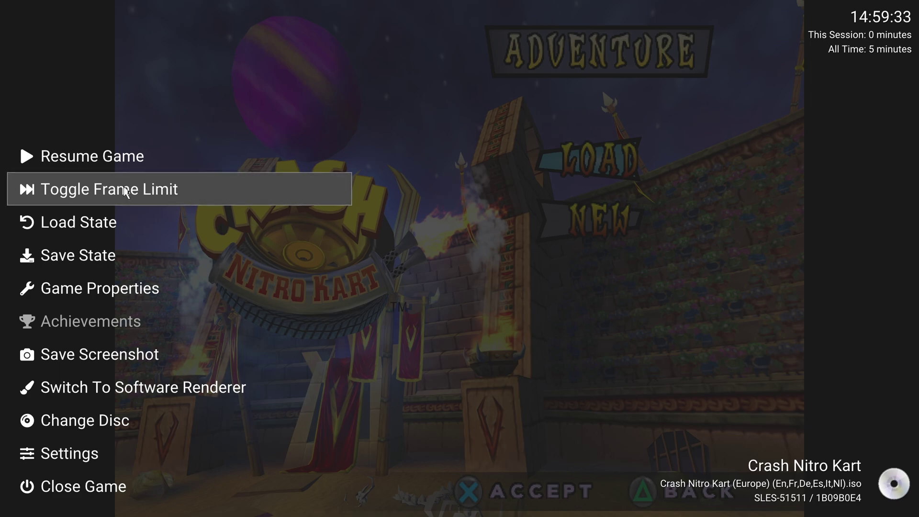
{"action": "key", "text": "Return"}
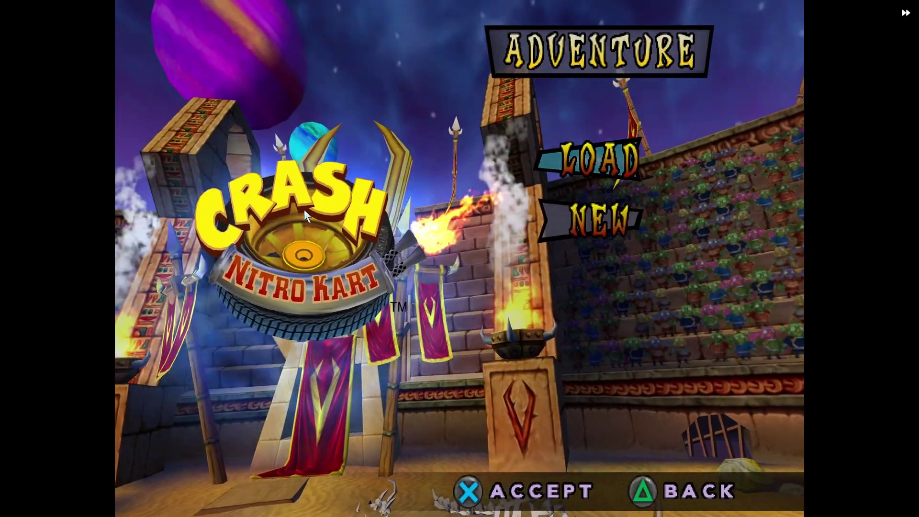
{"action": "key", "text": "Escape"}
{"action": "key", "text": "Up"}
{"action": "key", "text": "Up"}
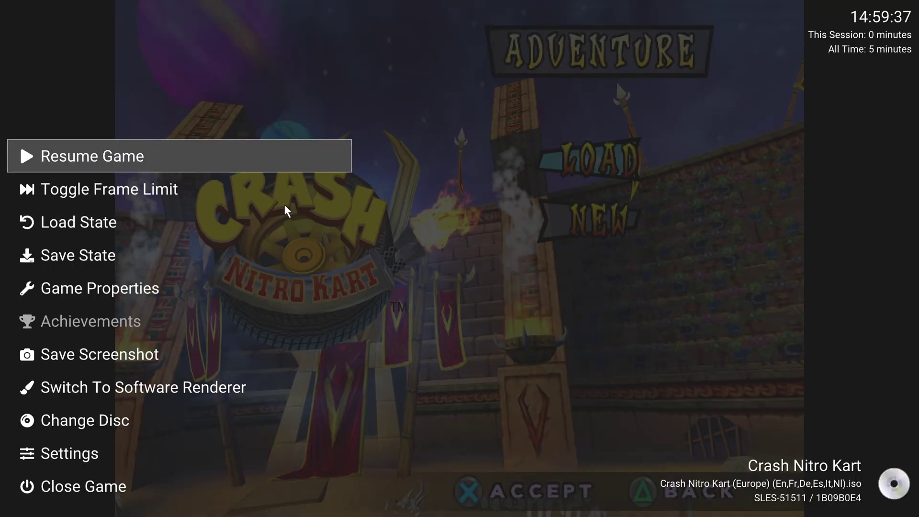
{"action": "key", "text": "Return"}
{"action": "key", "text": "Escape"}
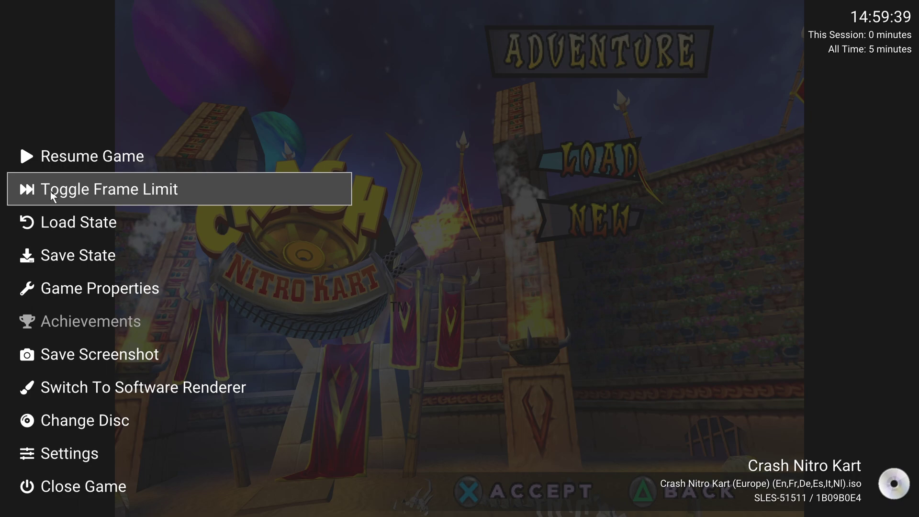
Step: View the save-state slot grid and return to the pause menu
{"action": "left_click", "coordinate": [79, 258]}
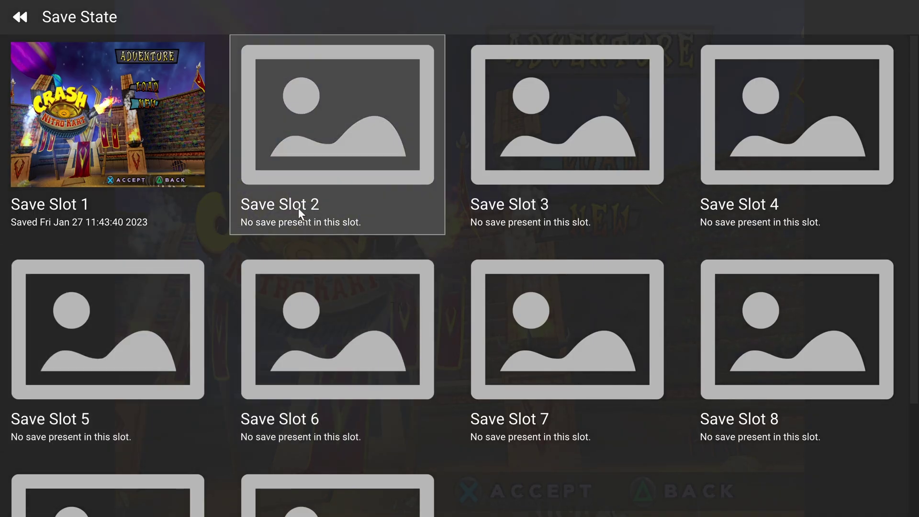
{"action": "scroll", "coordinate": [460, 186], "scroll_direction": "down", "scroll_amount": 1}
{"action": "scroll", "coordinate": [285, 352], "scroll_direction": "down", "scroll_amount": 2}
{"action": "scroll", "coordinate": [285, 347], "scroll_direction": "up", "scroll_amount": 3}
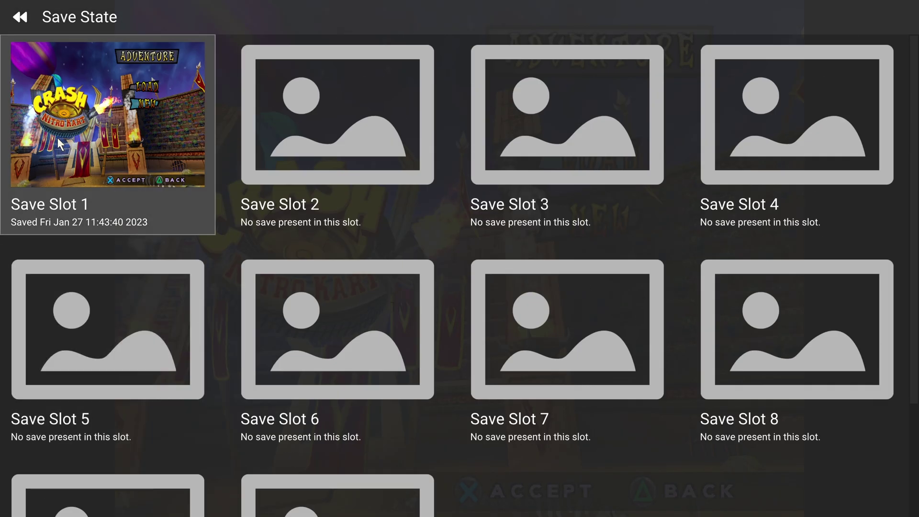
{"action": "left_click", "coordinate": [20, 16]}
{"action": "key", "text": "Escape"}
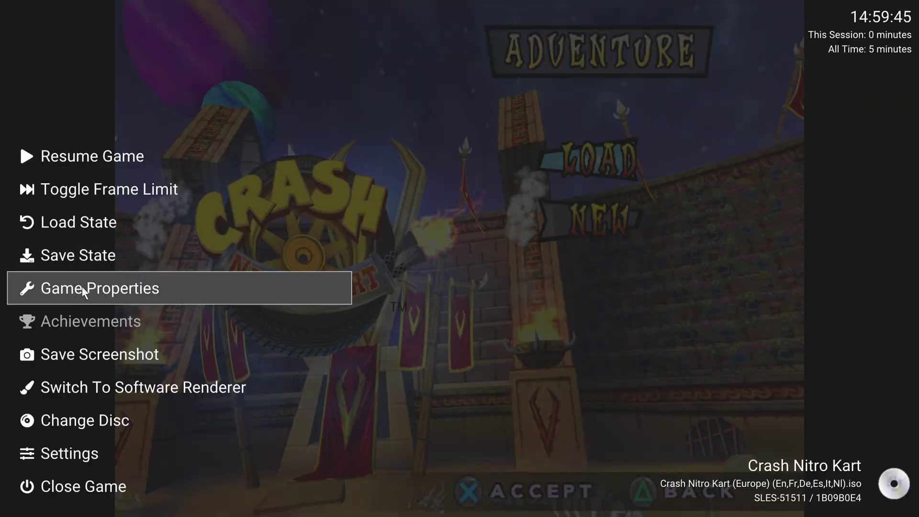
Step: View the load-state list showing slot 1 and return to the pause menu
{"action": "left_click", "coordinate": [71, 226]}
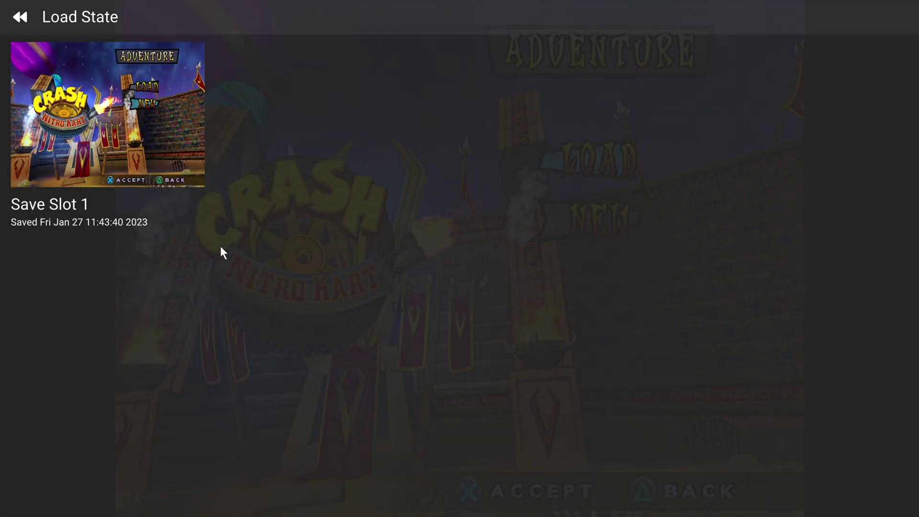
{"action": "left_click", "coordinate": [21, 16]}
{"action": "key", "text": "Escape"}
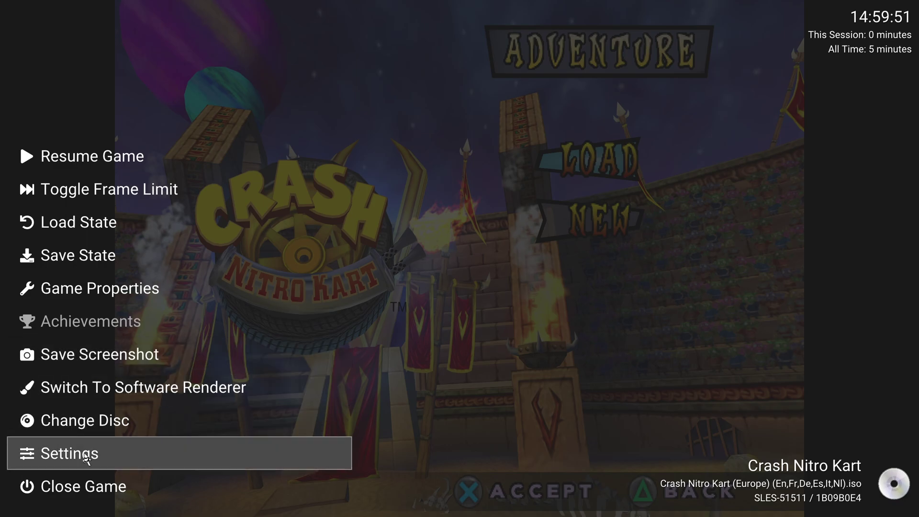
Step: Bring up the Interface Settings page from the pause menu
{"action": "left_click", "coordinate": [86, 452]}
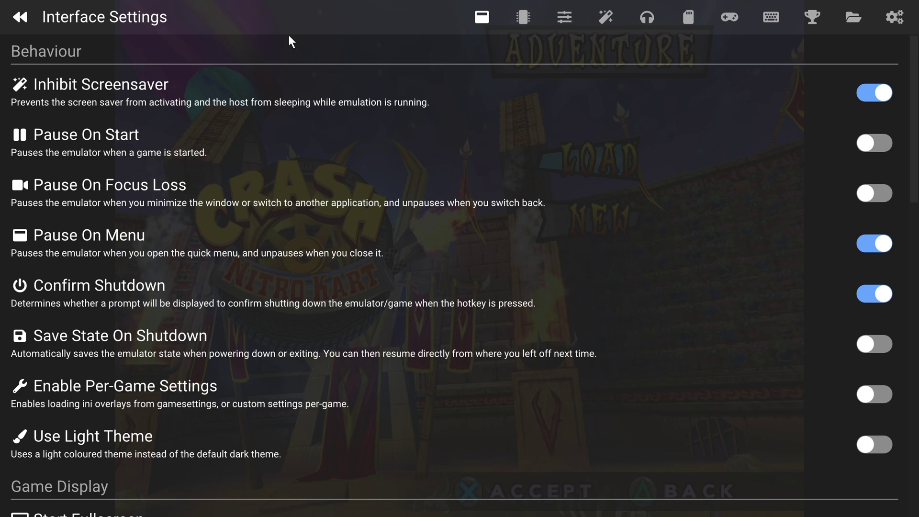
{"action": "scroll", "coordinate": [277, 293], "scroll_direction": "down", "scroll_amount": 3}
{"action": "scroll", "coordinate": [318, 409], "scroll_direction": "down", "scroll_amount": 3}
{"action": "scroll", "coordinate": [244, 301], "scroll_direction": "up", "scroll_amount": 6}
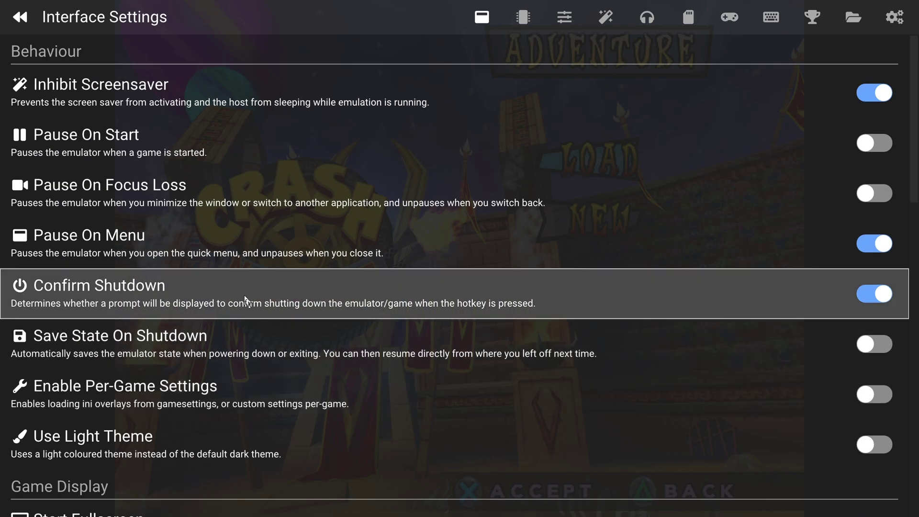
Step: Leave the settings, exit fullscreen with F11 and pause the game in windowed mode
{"action": "left_click", "coordinate": [20, 20]}
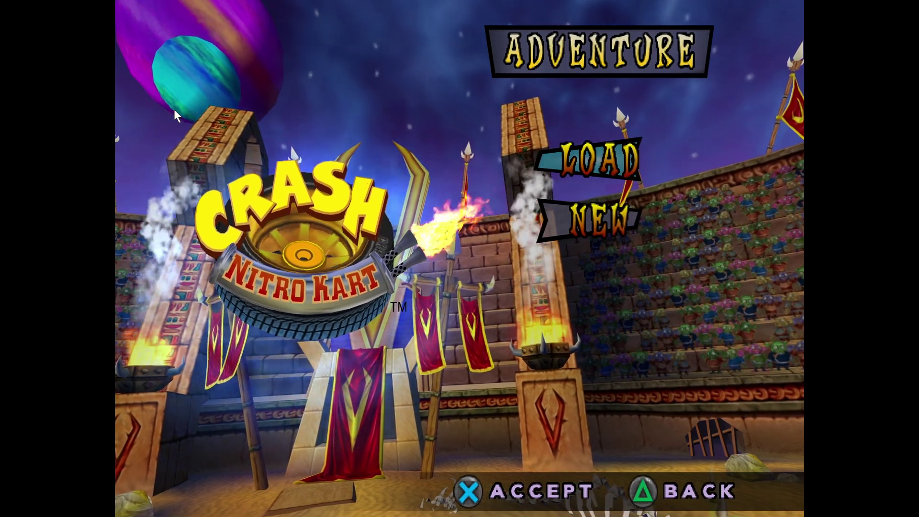
{"action": "key", "text": "Escape"}
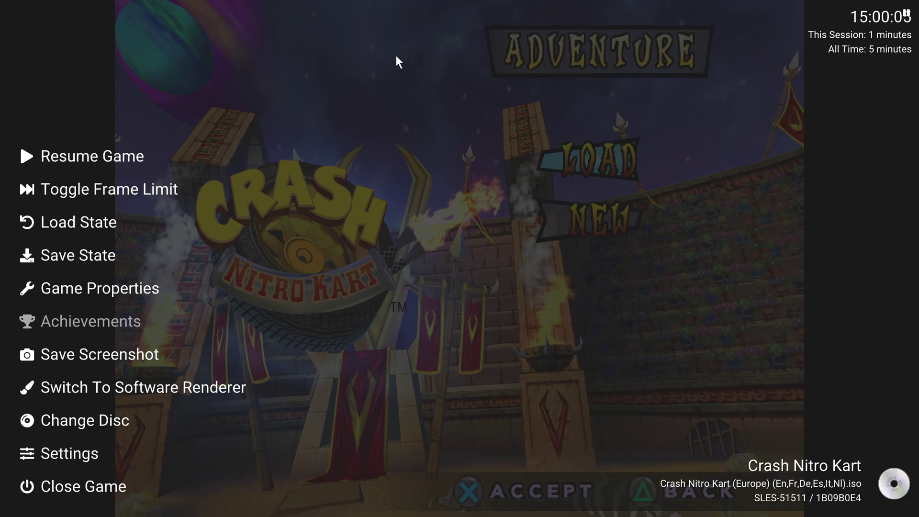
{"action": "key", "text": "Escape"}
{"action": "key", "text": "F11"}
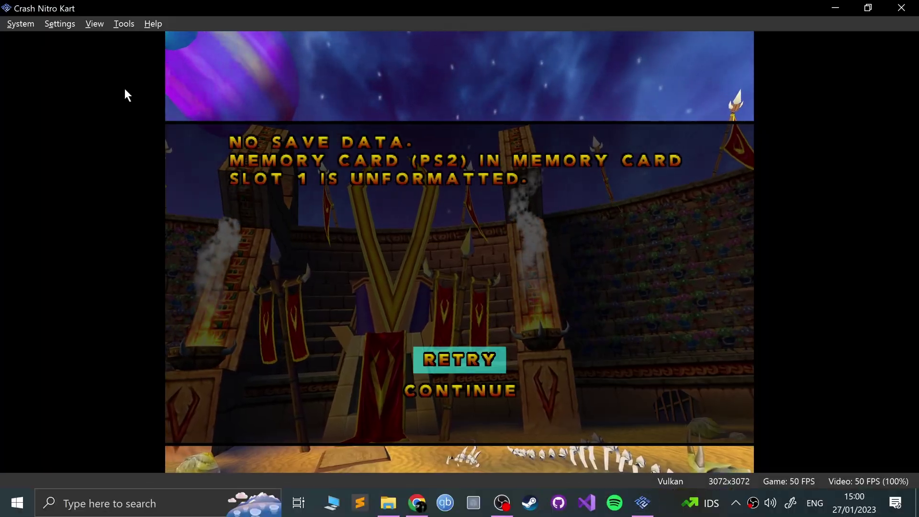
{"action": "key", "text": "Escape"}
Step: Bring up the Folders settings page listing the PCSX2 directories
{"action": "left_click", "coordinate": [60, 24]}
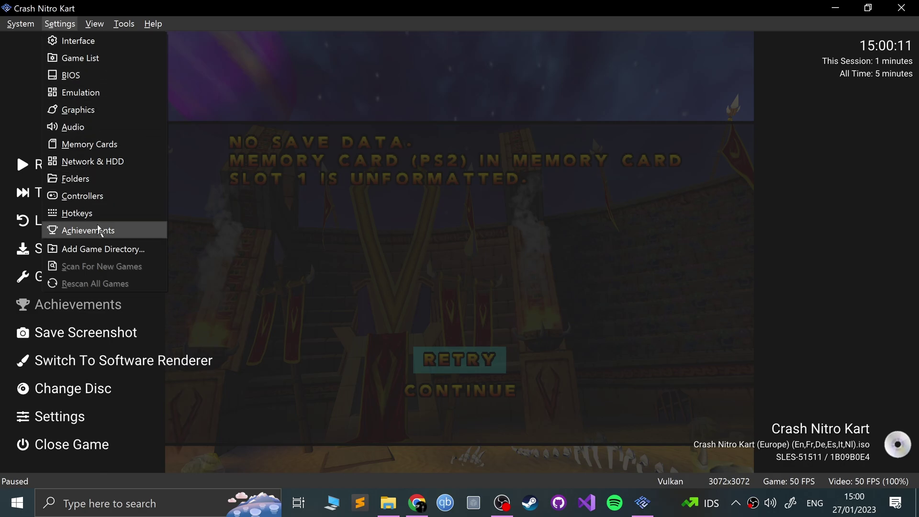
{"action": "key", "text": "Escape"}
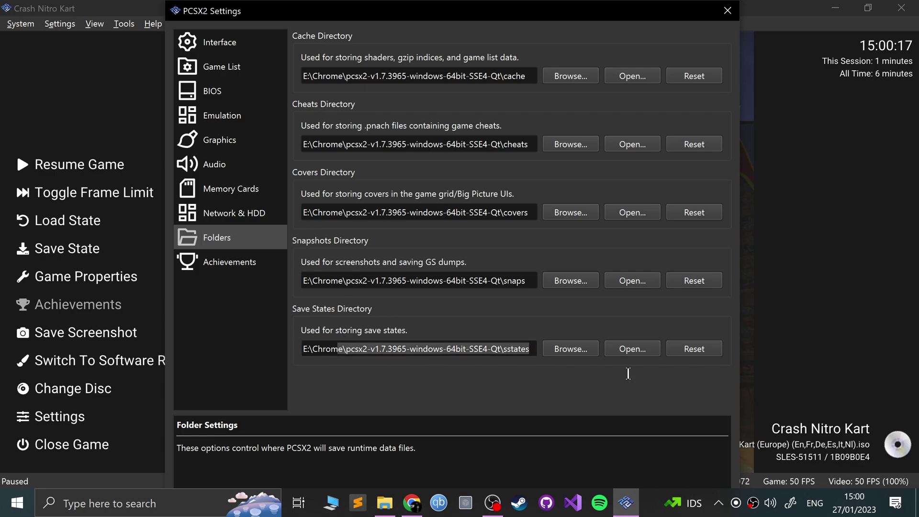
Step: Select the Save States Directory path and open that folder in File Explorer
{"action": "left_click", "coordinate": [408, 347]}
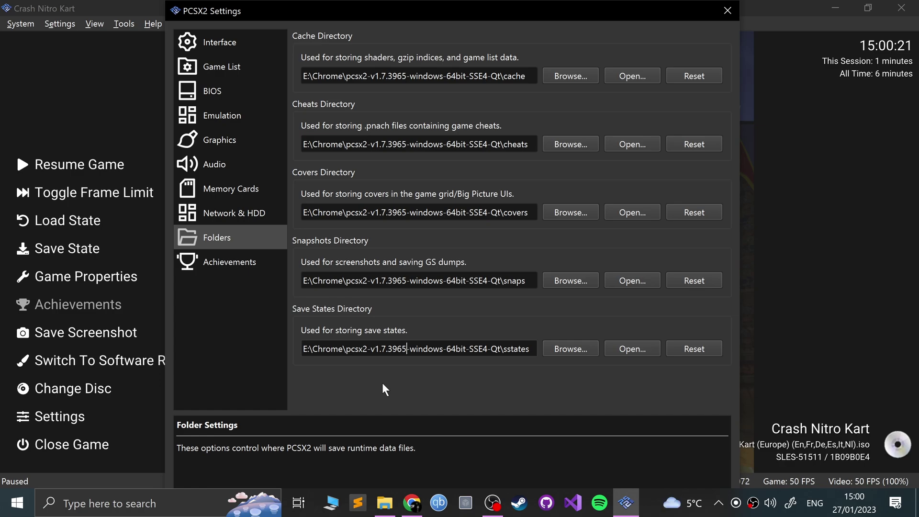
{"action": "left_click_drag", "start_coordinate": [331, 348], "coordinate": [776, 418]}
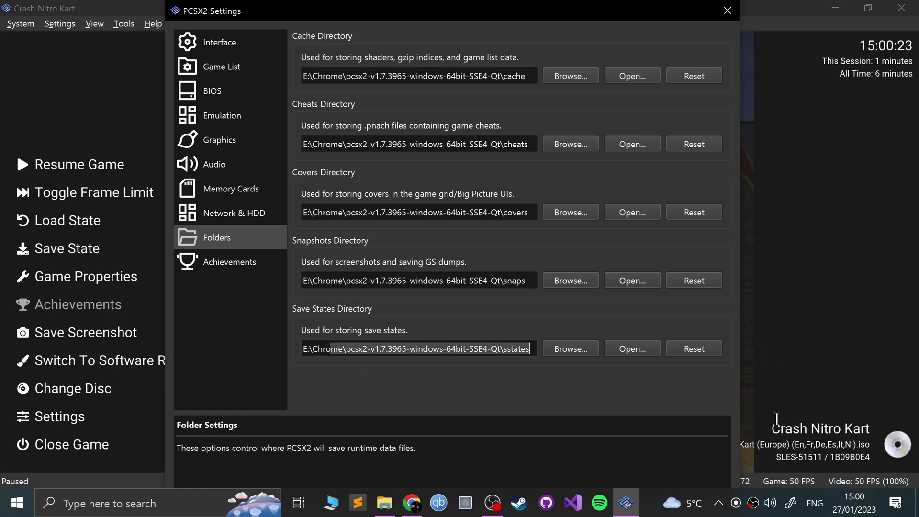
{"action": "left_click", "coordinate": [403, 350]}
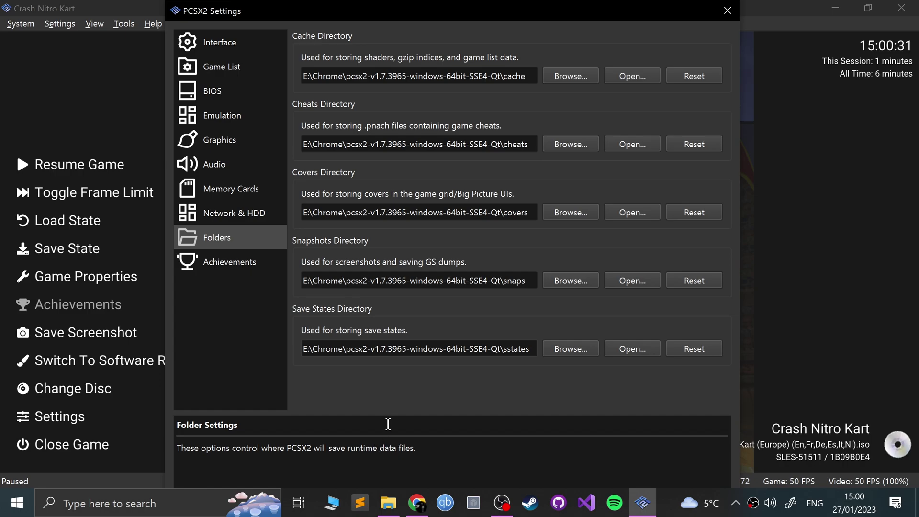
{"action": "left_click", "coordinate": [614, 349]}
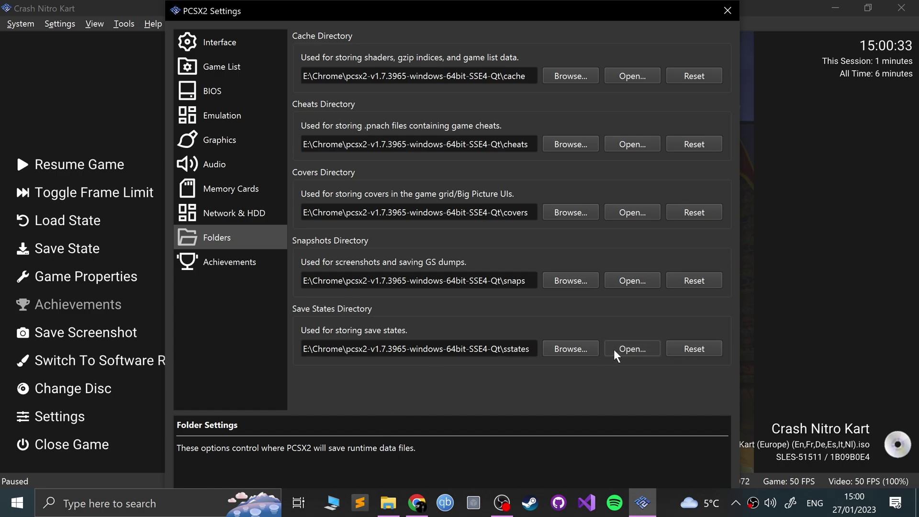
Step: Select both .p2s files, revisit the sstates folder from its parent, and close the window
{"action": "key", "text": "ctrl+a"}
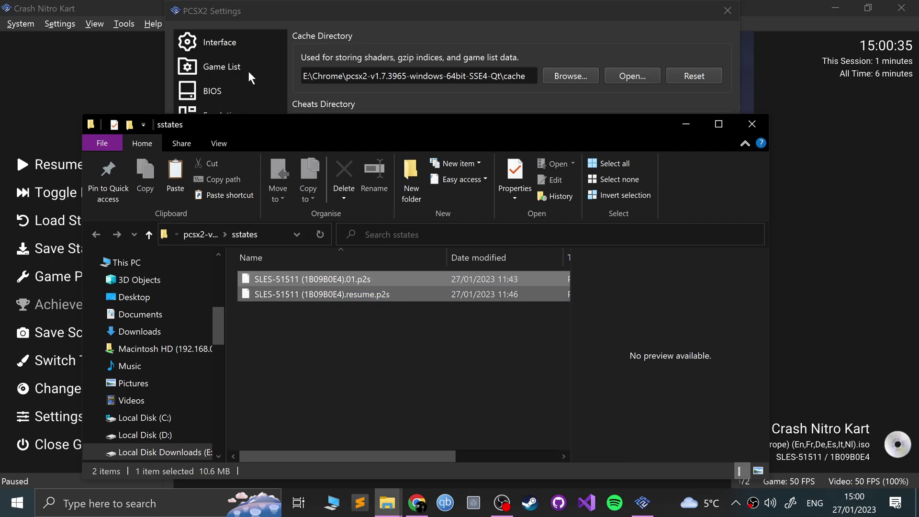
{"action": "left_click_drag", "start_coordinate": [287, 348], "coordinate": [285, 236]}
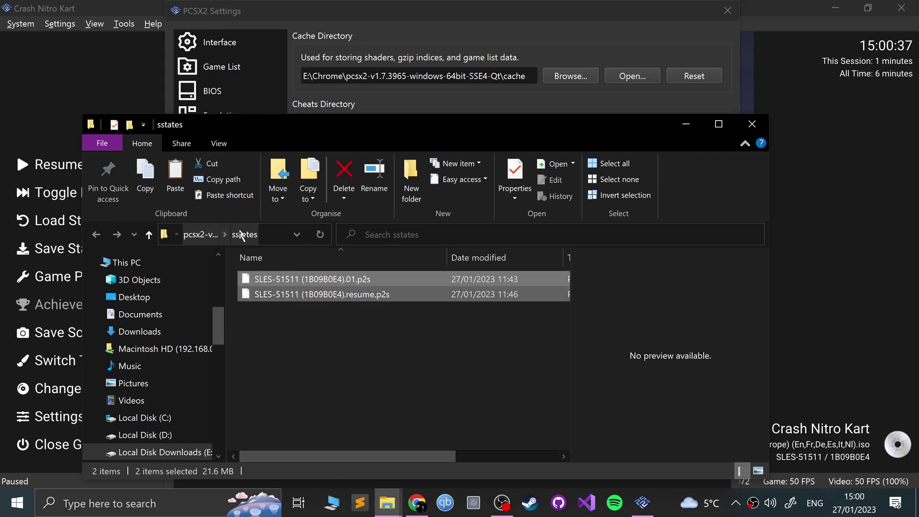
{"action": "left_click", "coordinate": [208, 234]}
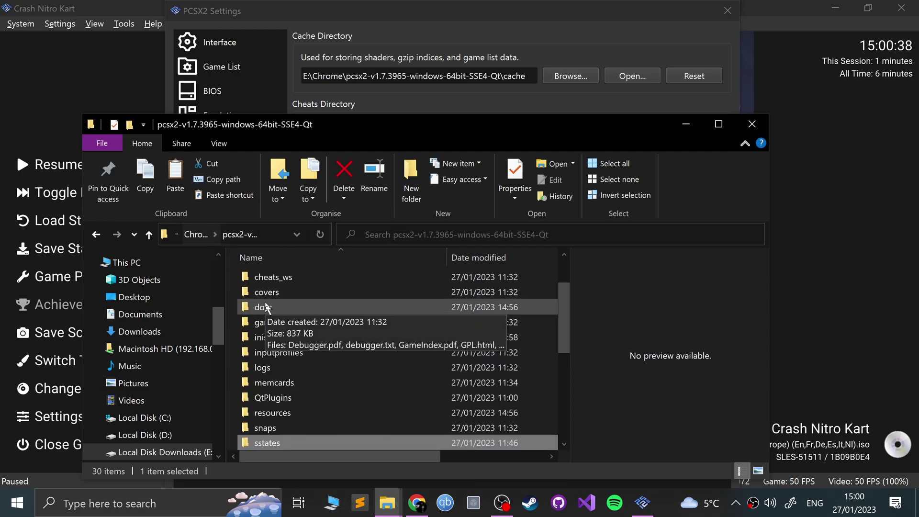
{"action": "double_click", "coordinate": [263, 444]}
{"action": "key", "text": "ctrl+a"}
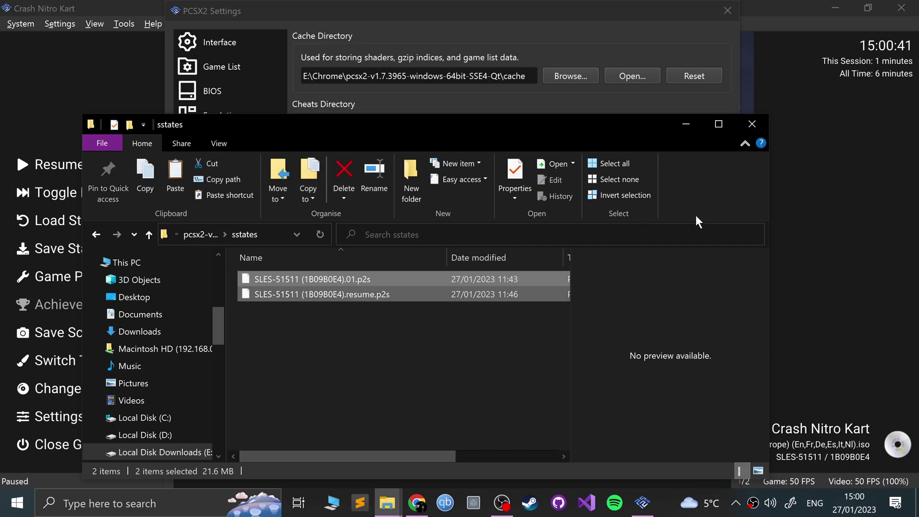
{"action": "left_click", "coordinate": [752, 124]}
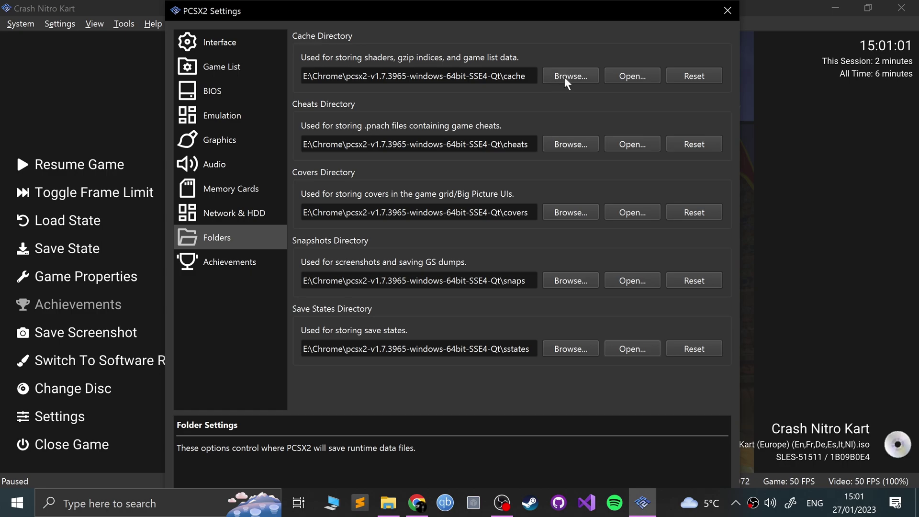
{"action": "left_click", "coordinate": [726, 11]}
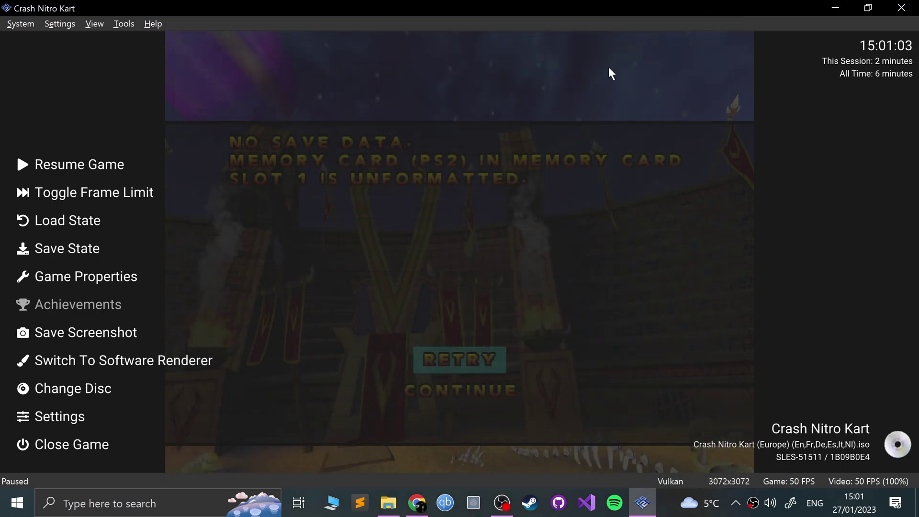